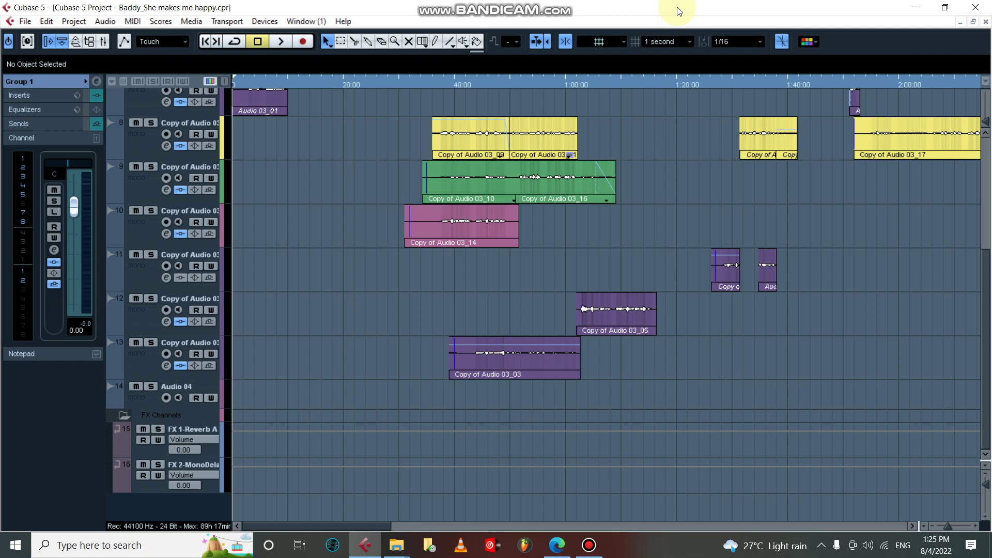
- With the track list scrolled to the top, stop playback of the arrangement
scroll(635, 116, up, 5)
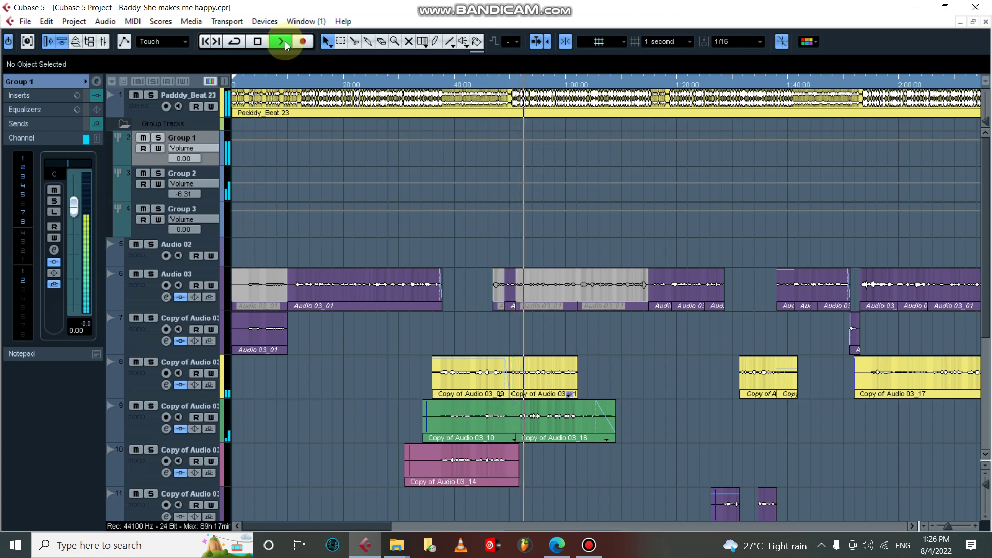
click(257, 43)
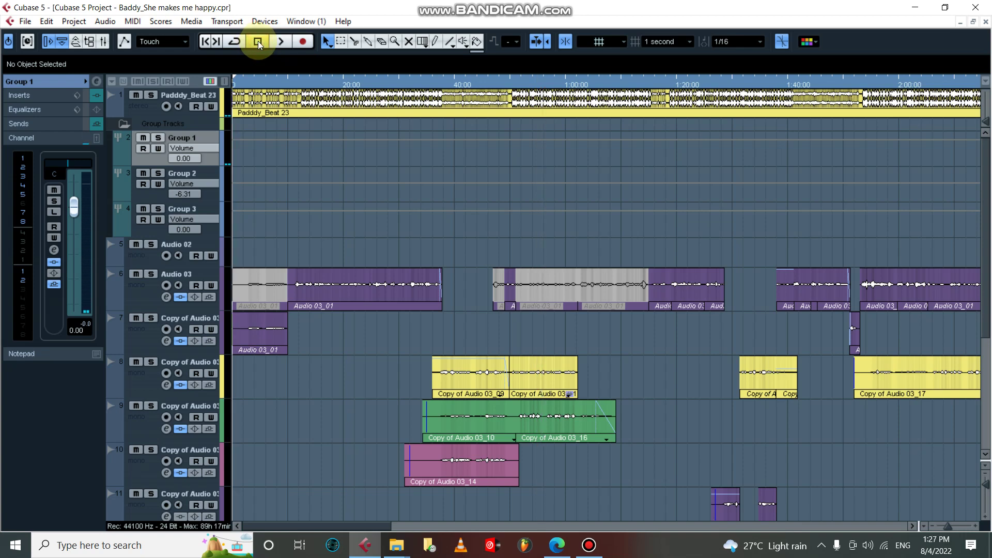
- Solo and select the Audio 03 vocal track
key(g)
key(g)
key(g)
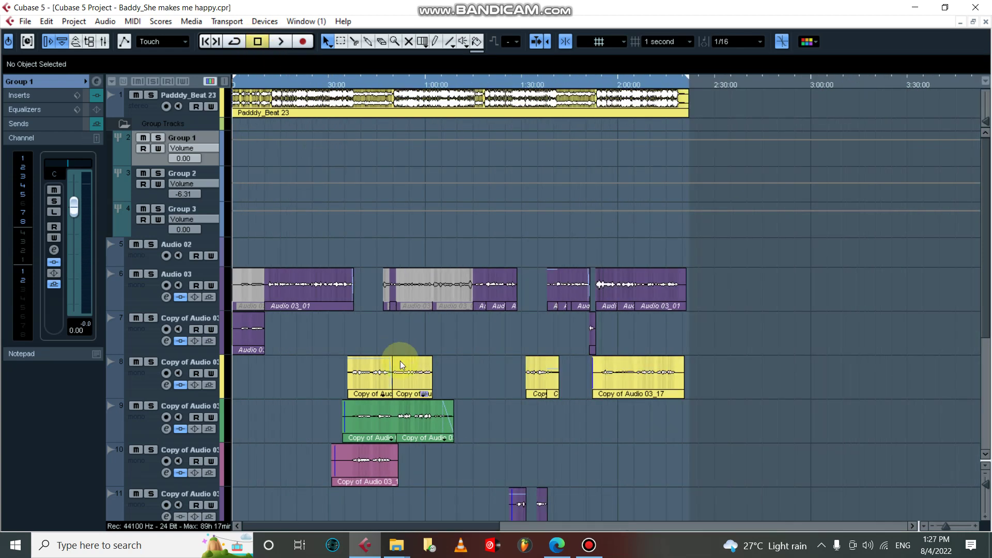
key(h)
key(h)
key(h)
scroll(231, 259, down, 2)
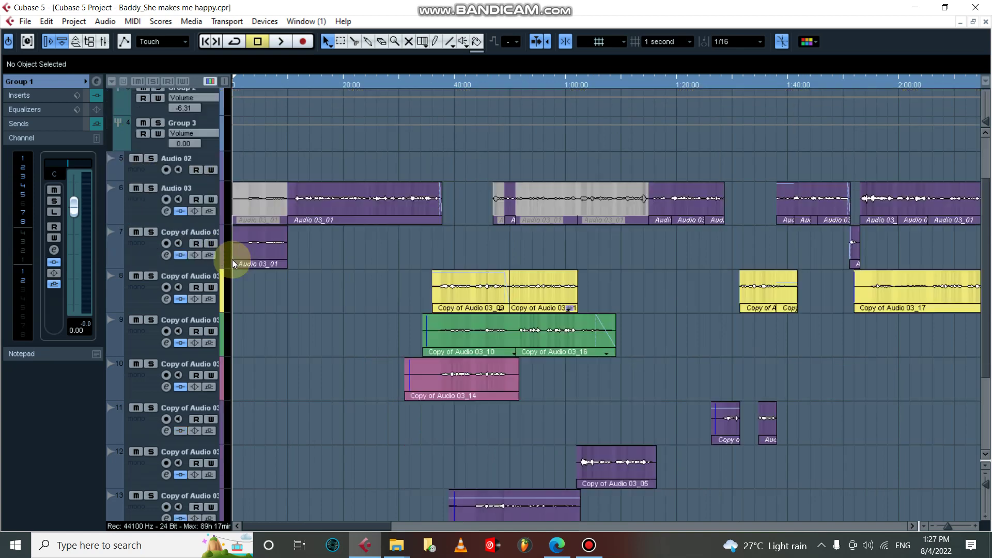
click(151, 188)
click(148, 217)
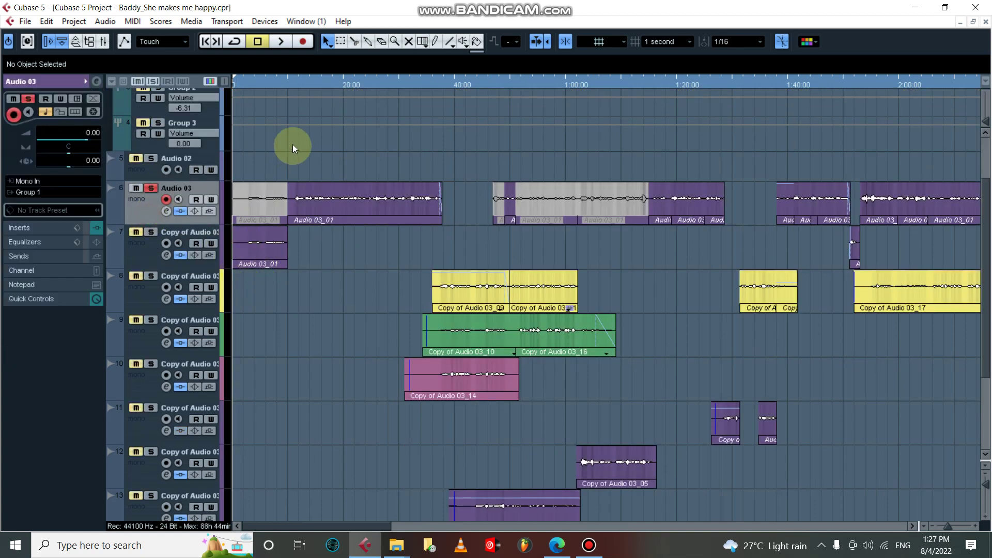
scroll(292, 144, up, 2)
- Play the soloed vocal zoomed in from around the 10-second mark, then stop
click(287, 84)
drag(287, 88, 348, 99)
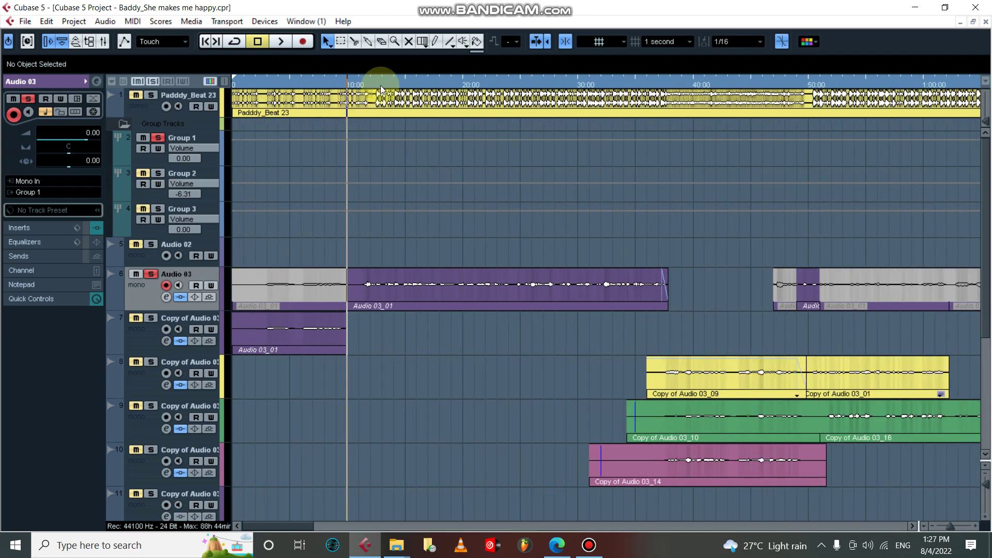
key(space)
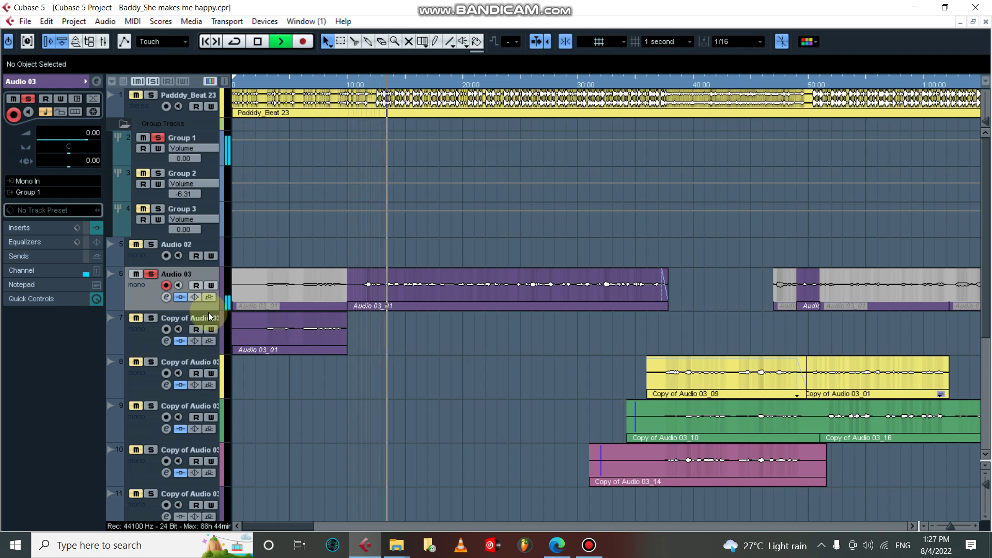
key(space)
- Open Audio 03's channel settings and inspect its Auto-Tune Evo key and scale and Chorus inserts
click(169, 299)
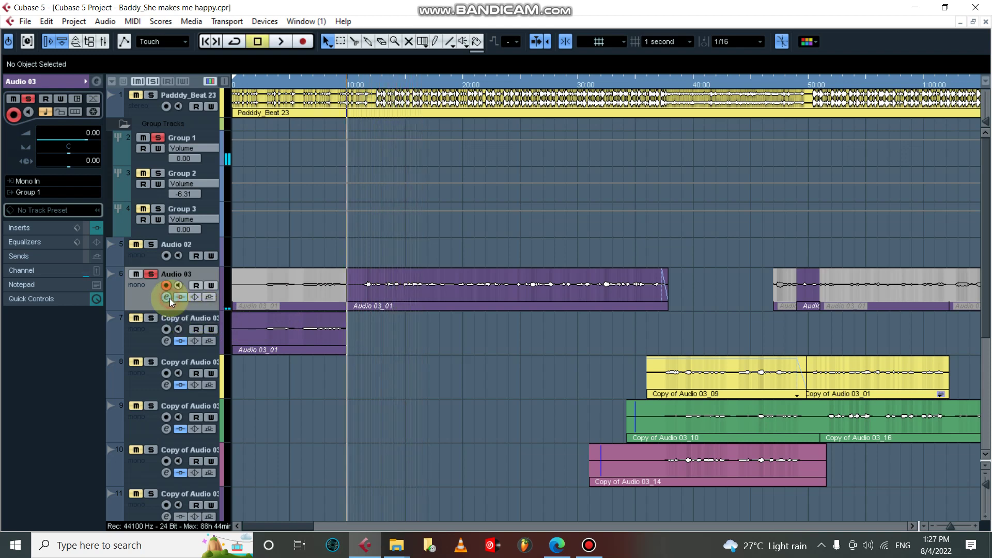
drag(401, 365, 482, 329)
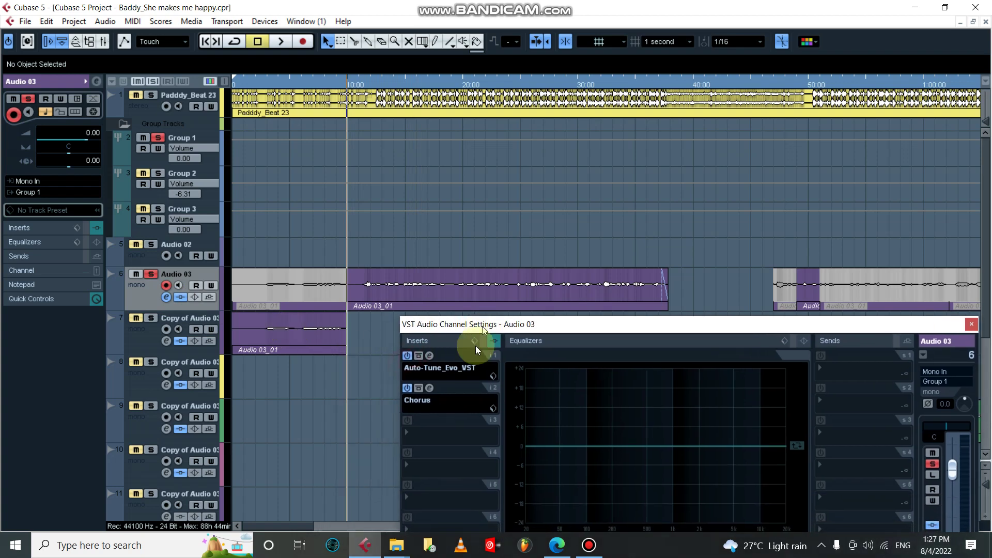
click(425, 361)
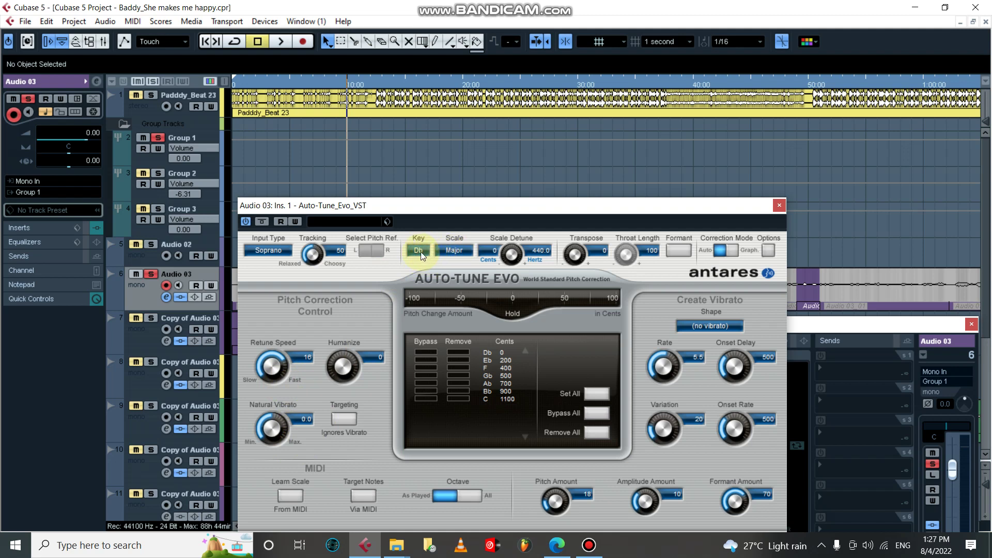
click(420, 252)
click(456, 252)
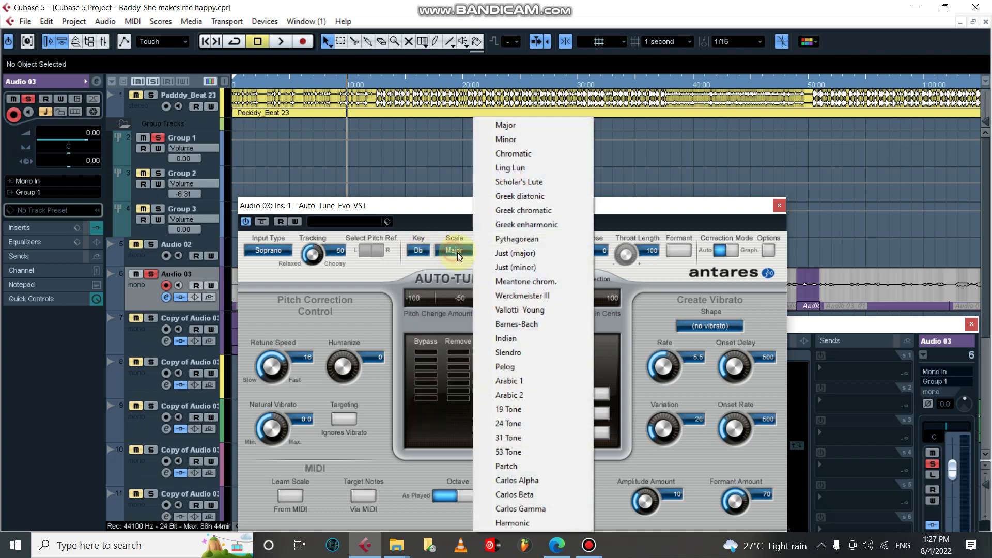
click(779, 204)
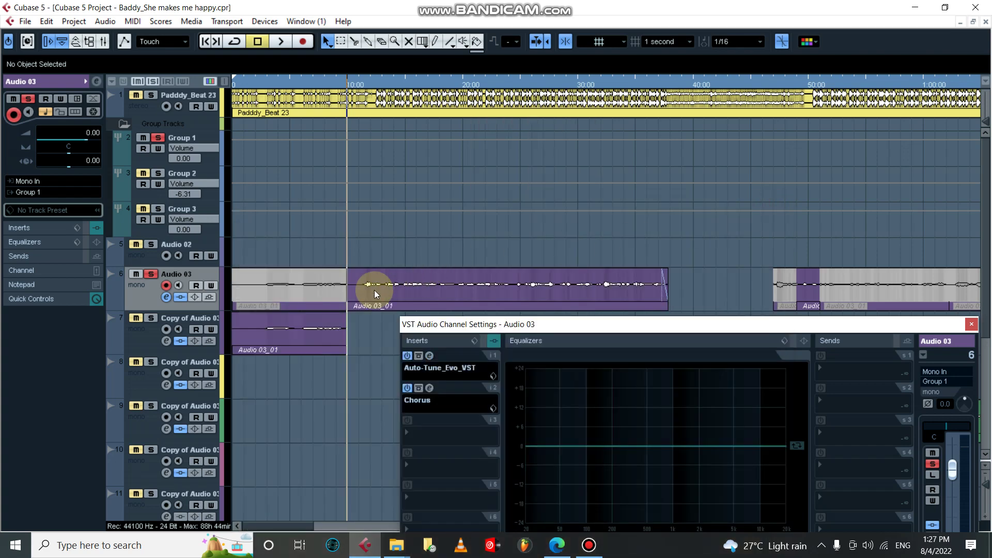
click(430, 388)
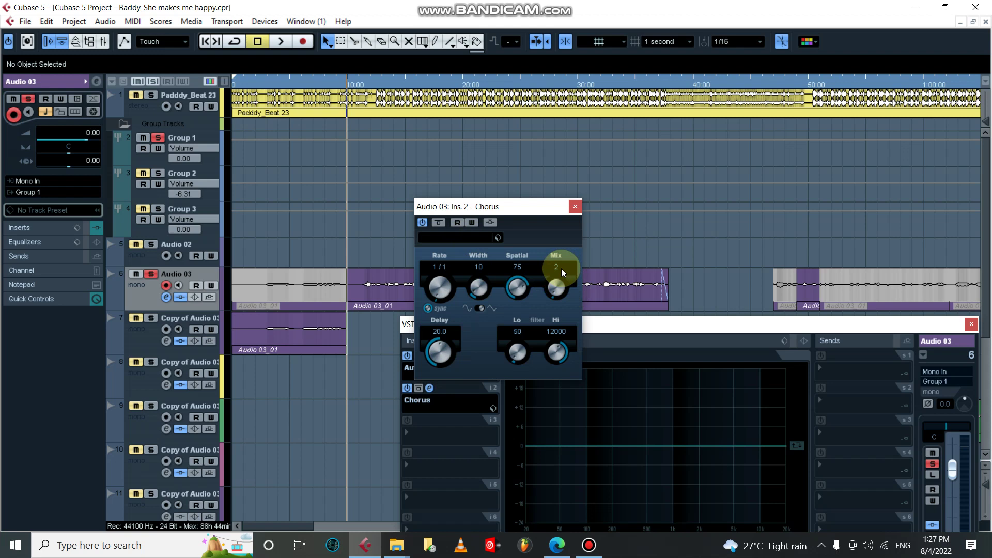
click(575, 206)
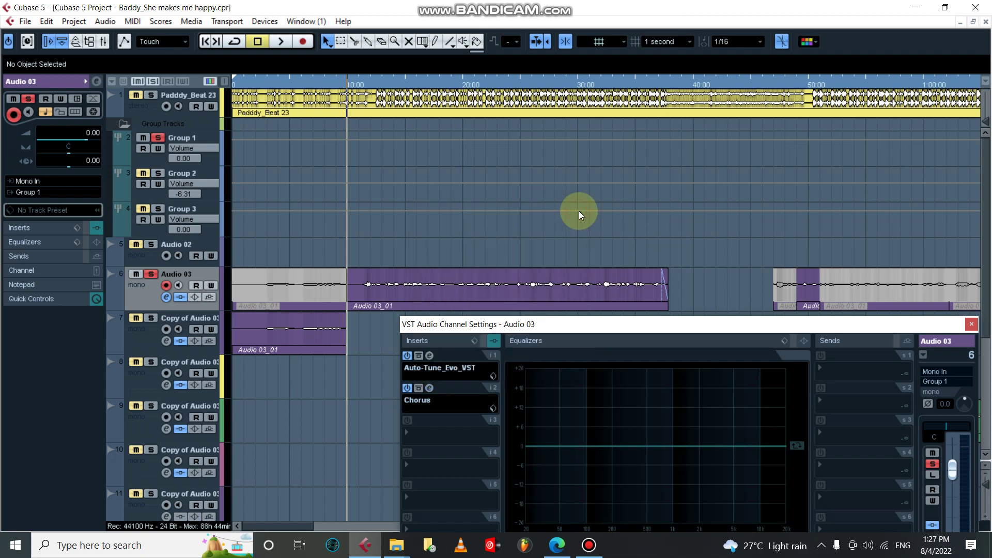
- Switch the channel settings to Group 1 and open its CLA-2A compressor, positioned beside the inserts
click(201, 138)
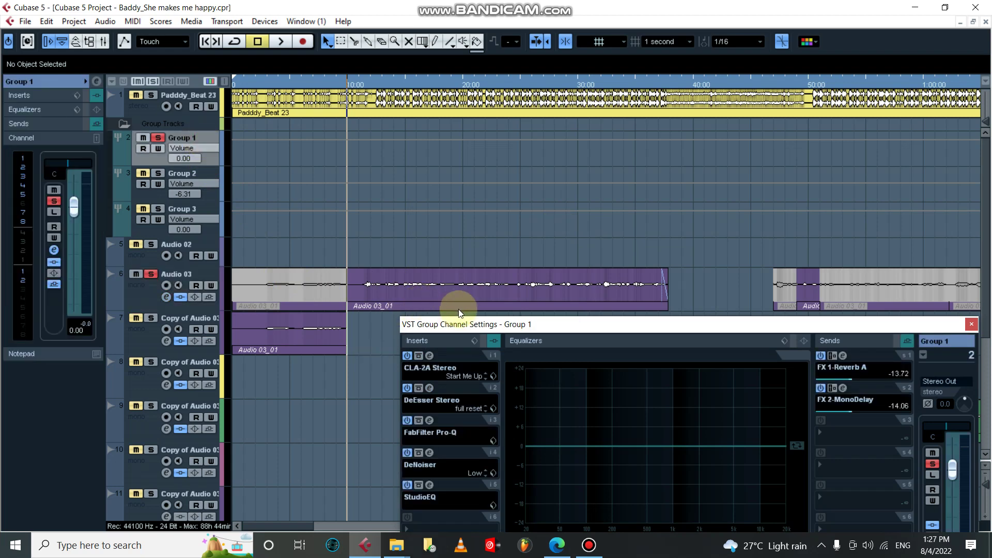
drag(461, 324, 488, 231)
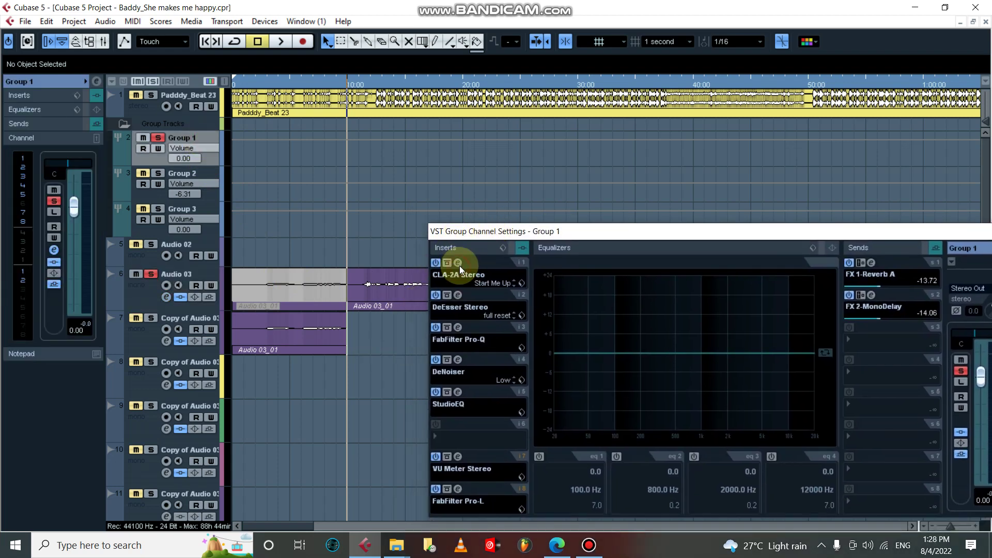
click(459, 264)
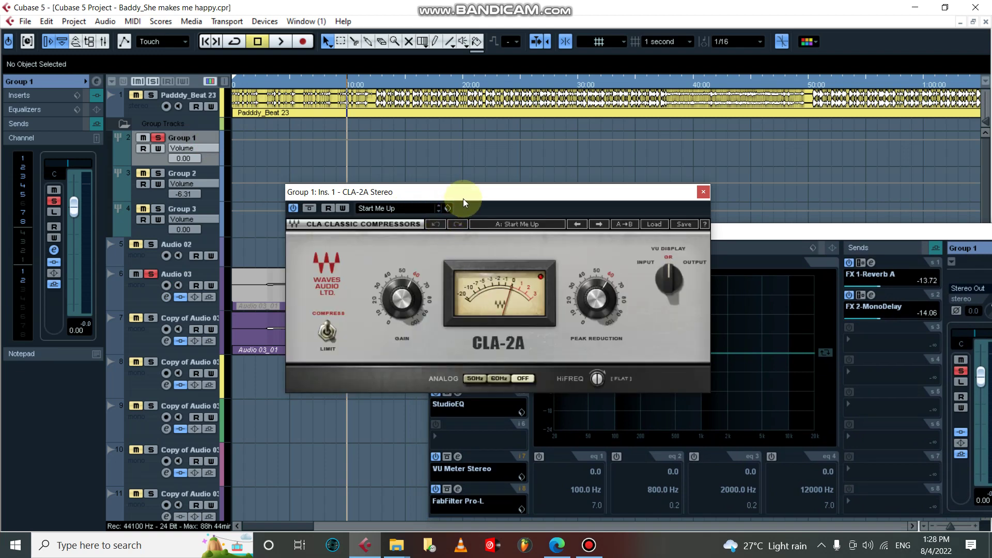
drag(463, 198, 679, 289)
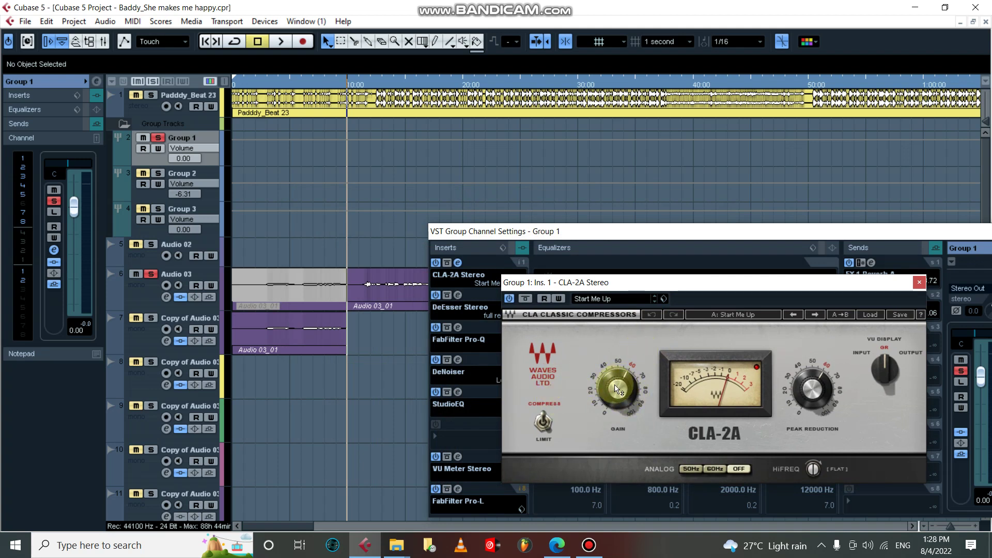
drag(597, 287, 714, 304)
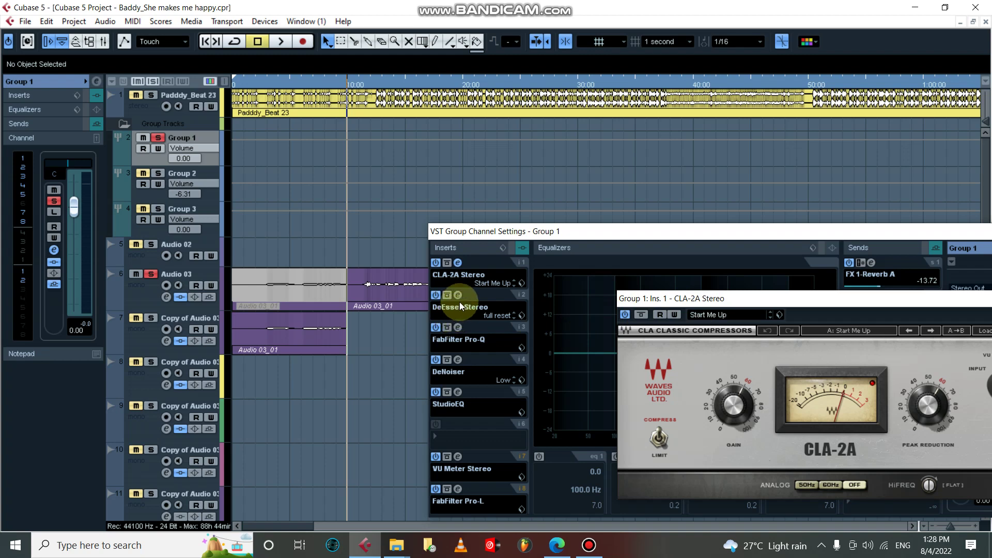
drag(667, 302, 569, 350)
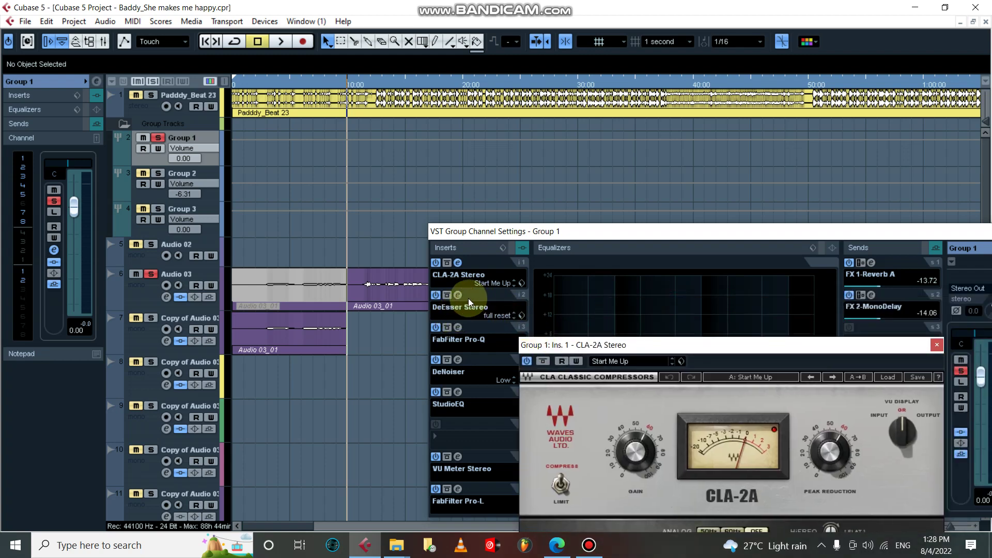
click(468, 299)
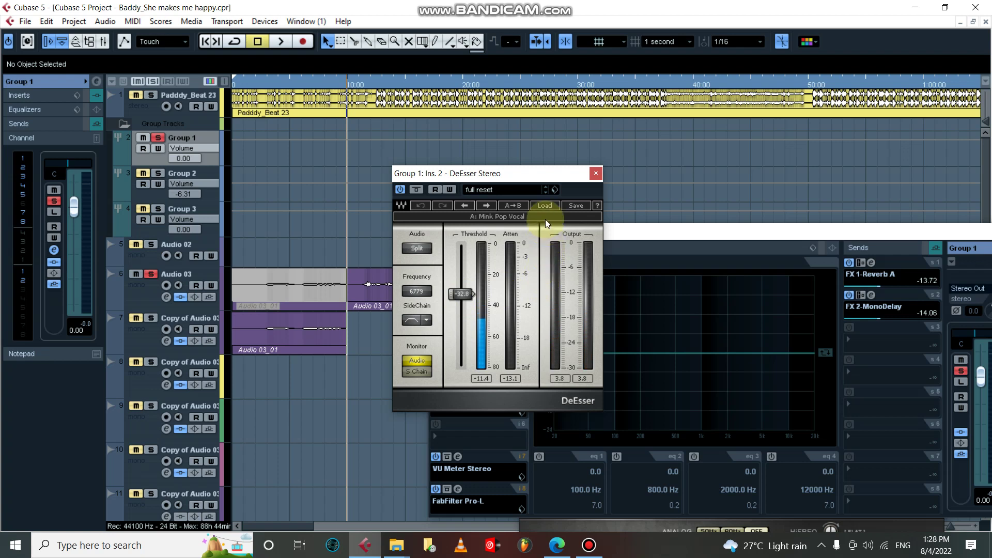
- Browse the DeEsser presets and close it without loading one
click(547, 206)
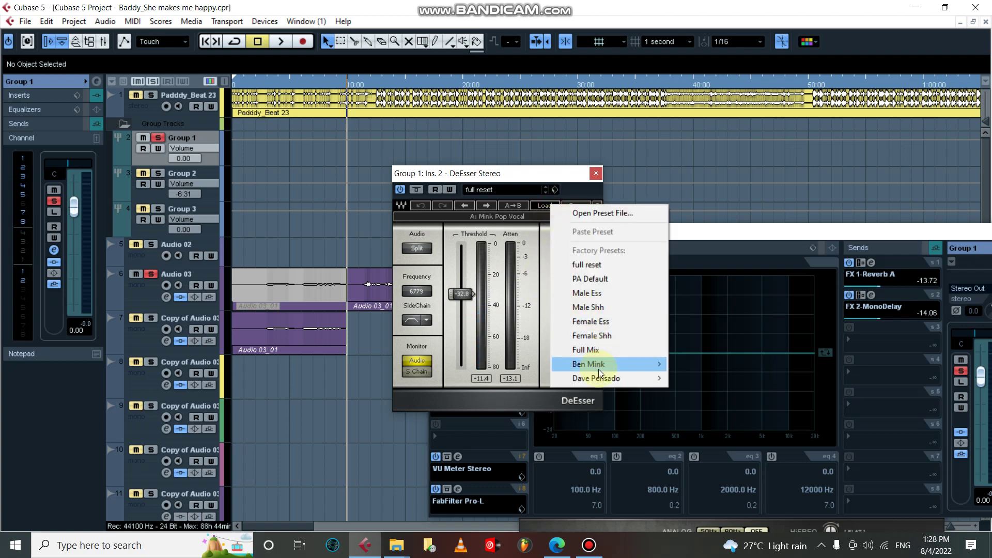
mouse_move(598, 368)
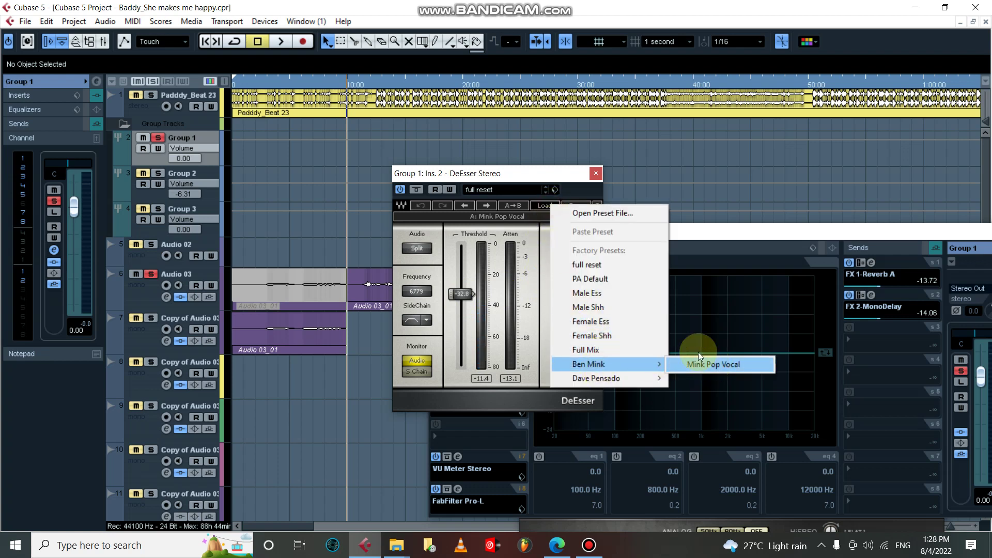
click(596, 174)
click(596, 174)
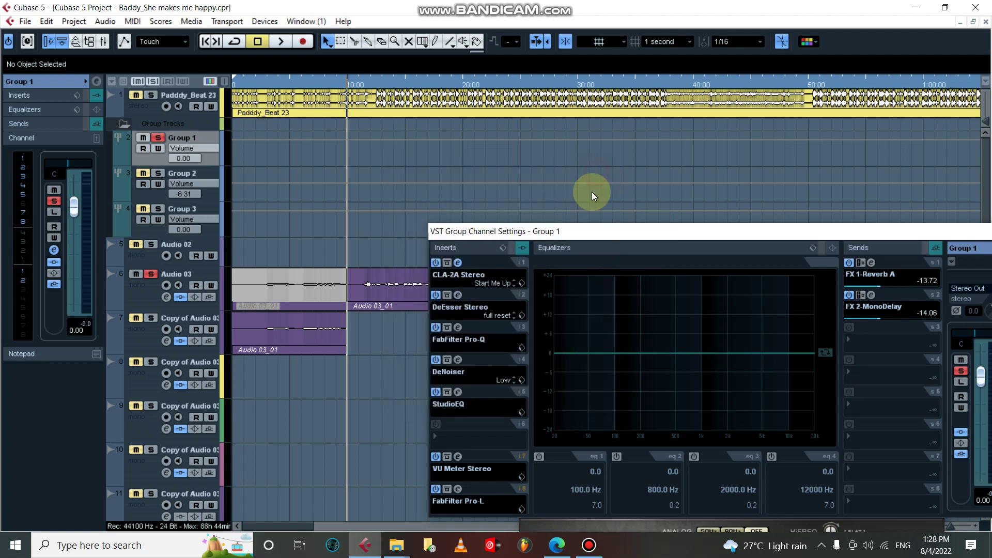
- Set the DeNoiser reduction to -6.0 dB, then view the StudioEQ cutting -11.7 dB at 80 Hz
click(457, 359)
drag(516, 297, 517, 291)
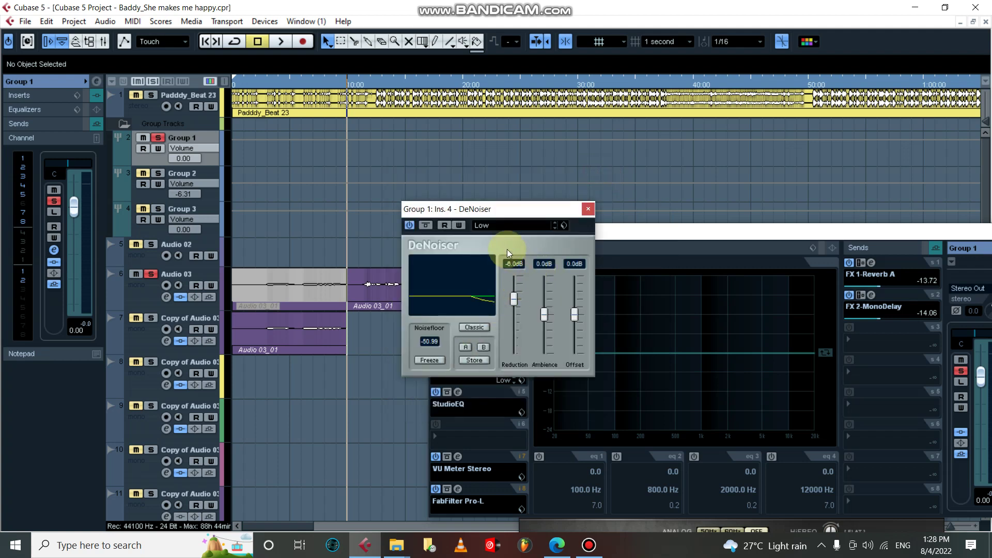
click(535, 223)
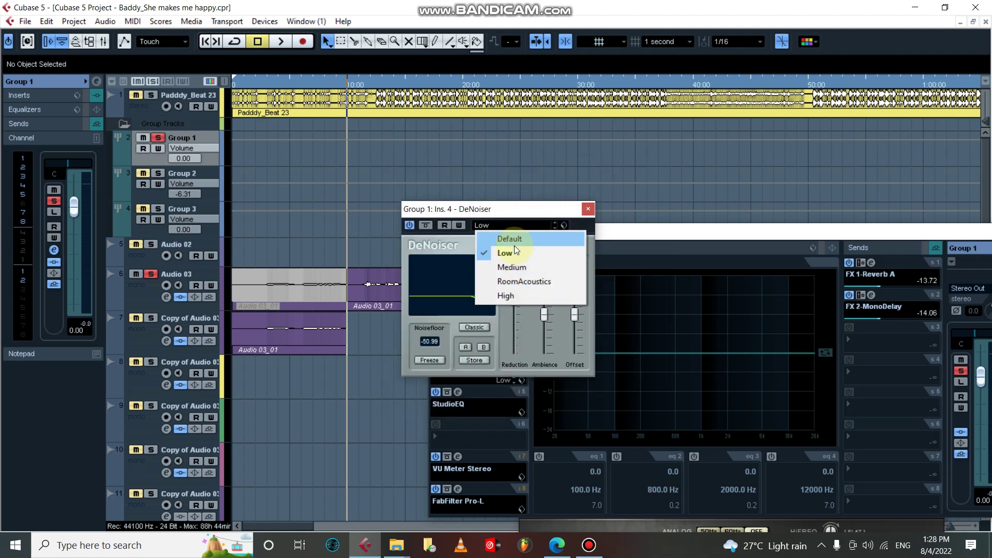
click(587, 209)
click(587, 209)
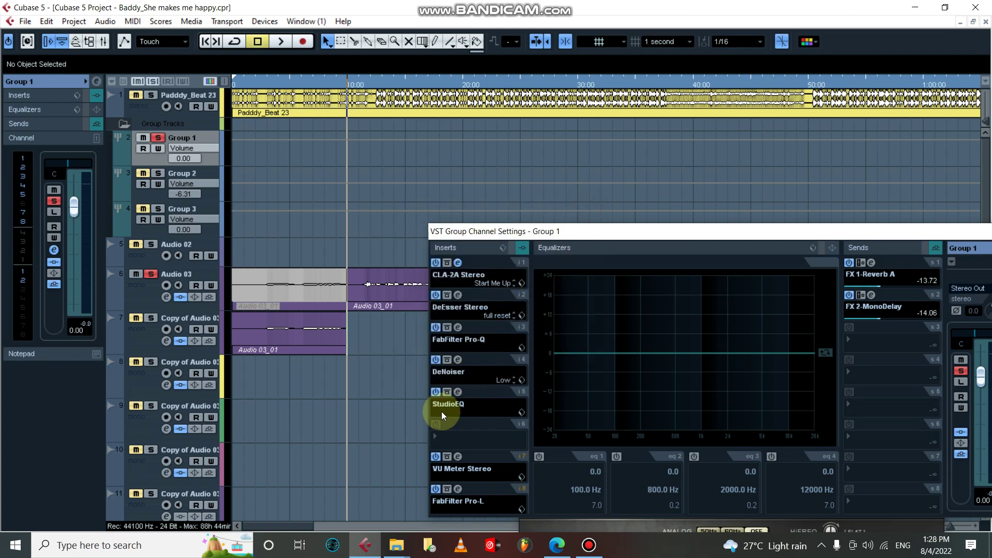
click(457, 392)
click(457, 489)
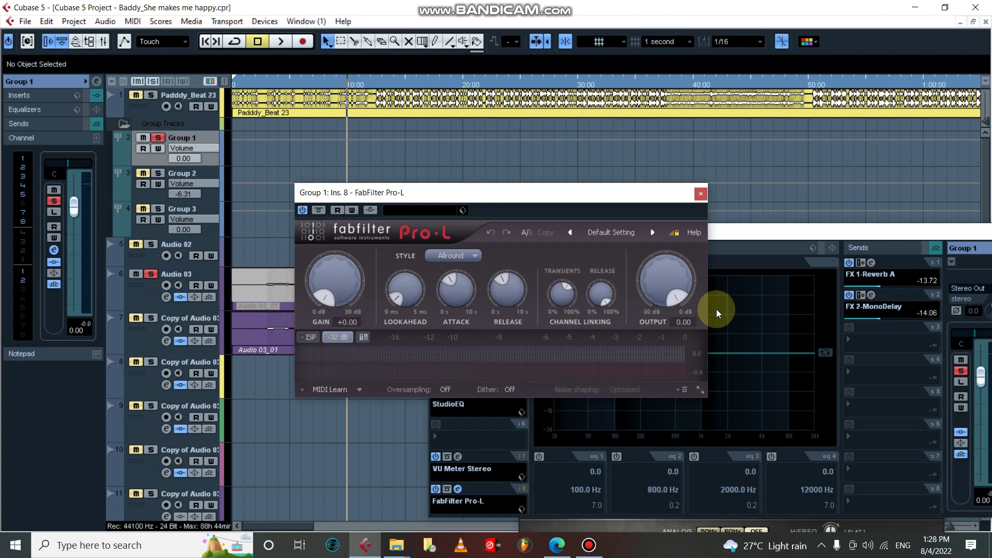
click(698, 196)
click(458, 456)
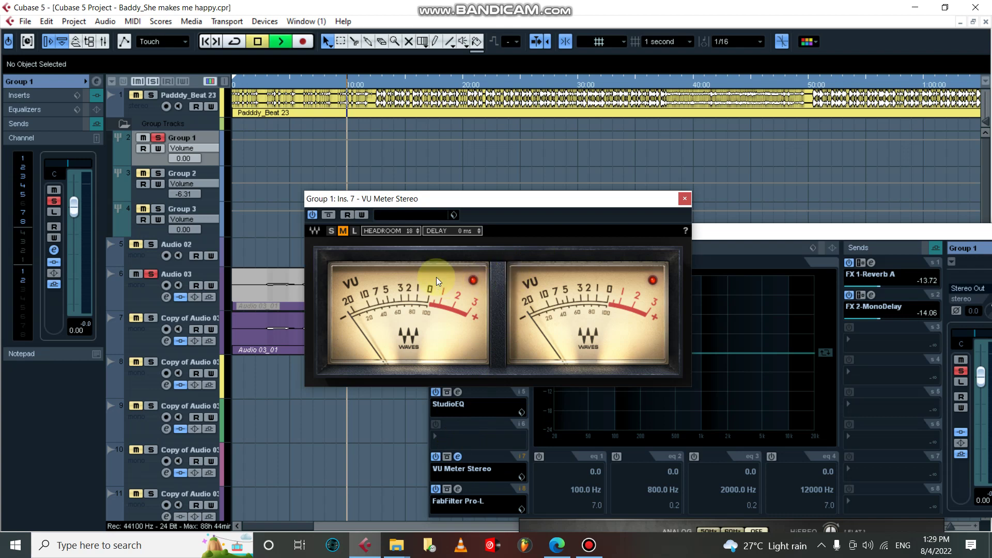
drag(443, 204, 494, 201)
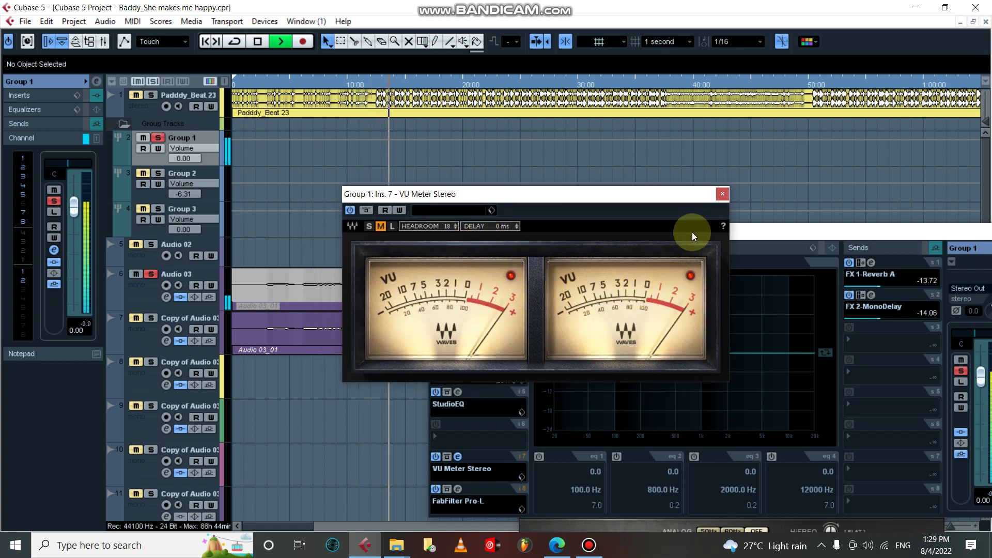
click(722, 195)
key(space)
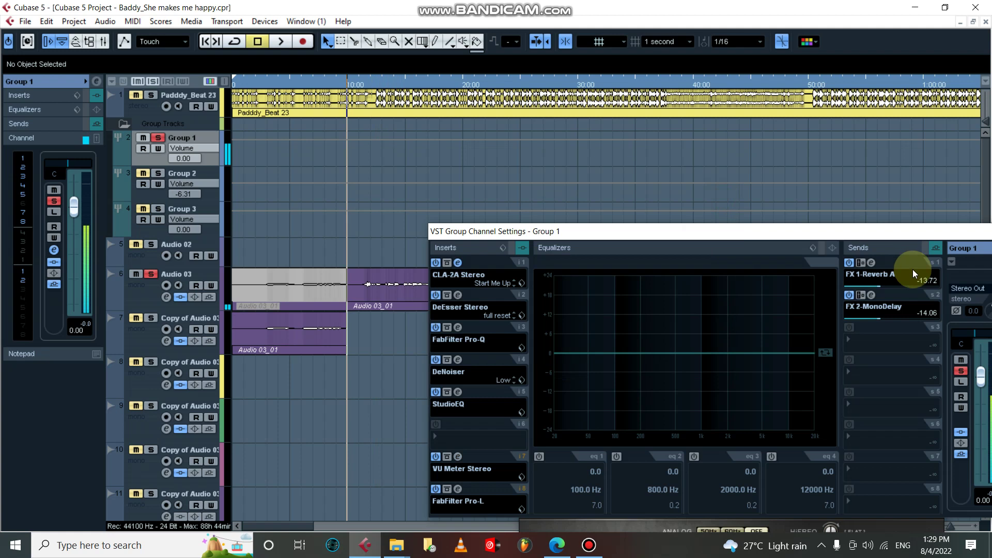
click(871, 264)
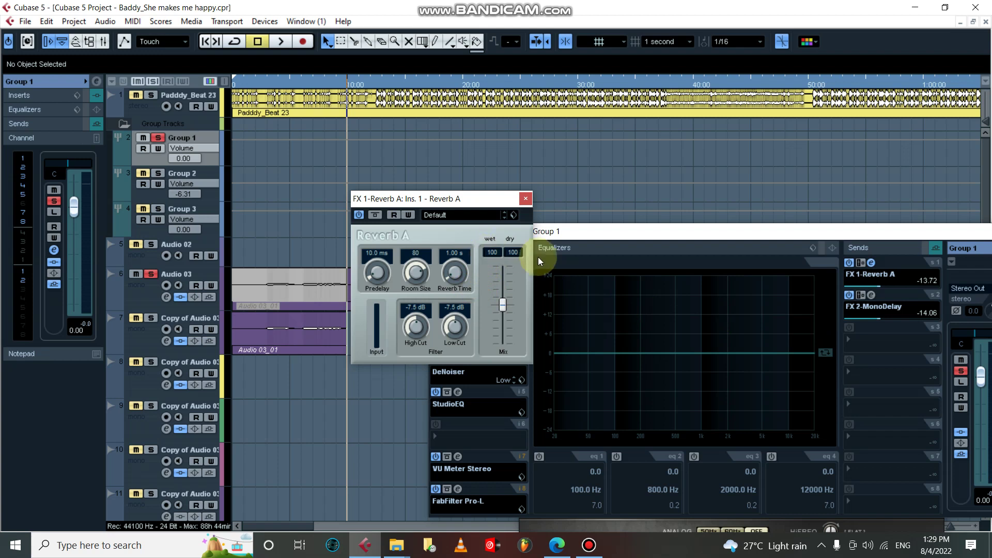
click(526, 199)
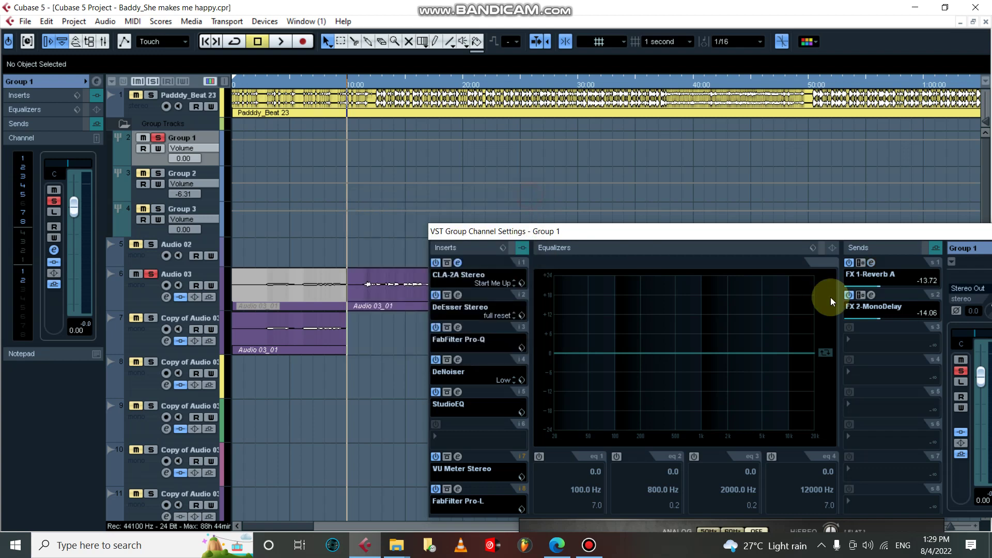
click(871, 295)
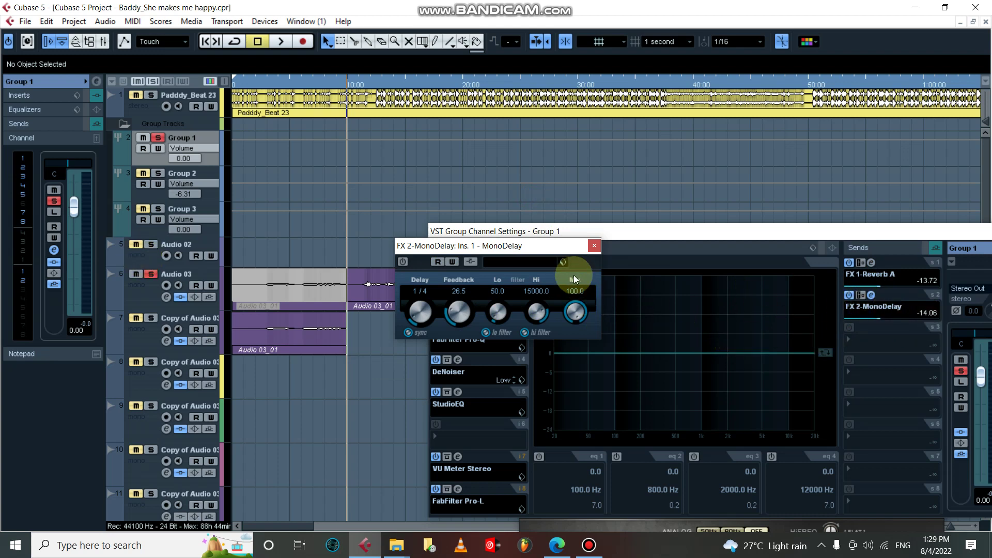
click(594, 246)
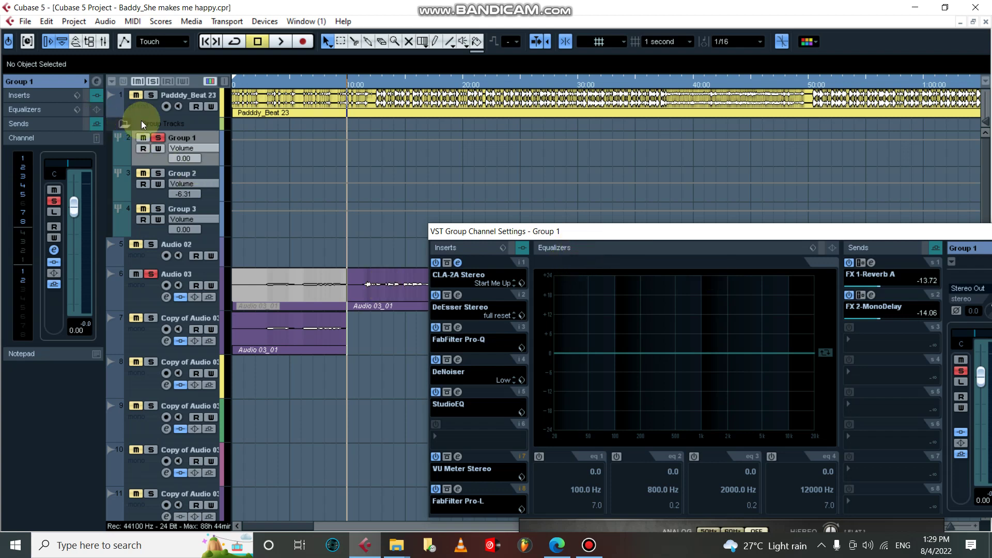
- Unsolo Group 1 and play the arrangement zoomed out to the whole song
click(158, 138)
key(space)
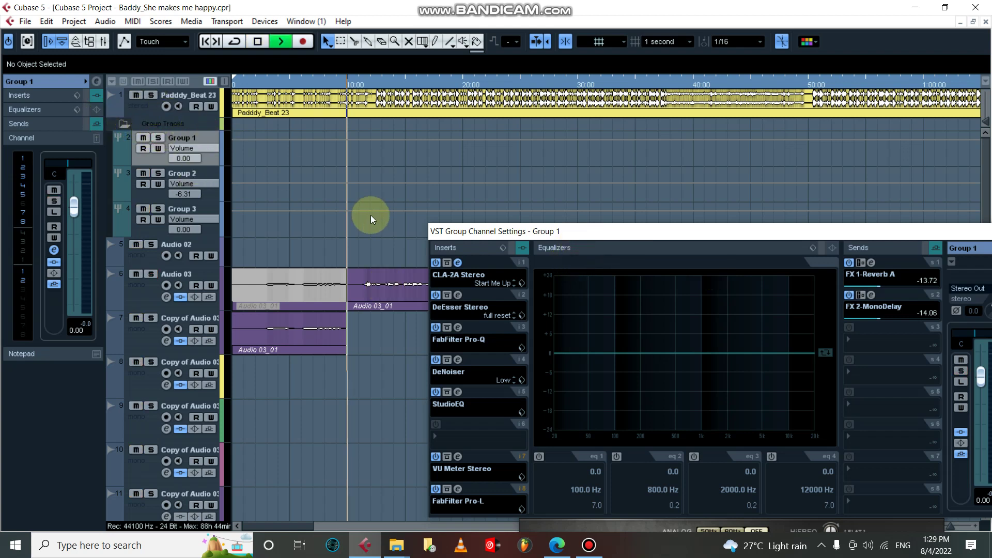
key(g)
key(g)
key(g)
key(g)
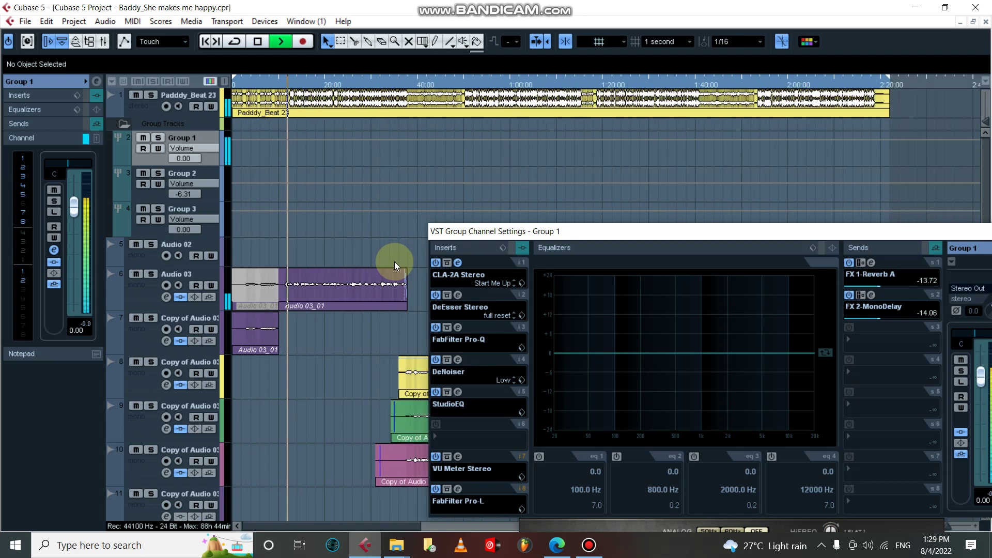
key(g)
key(g)
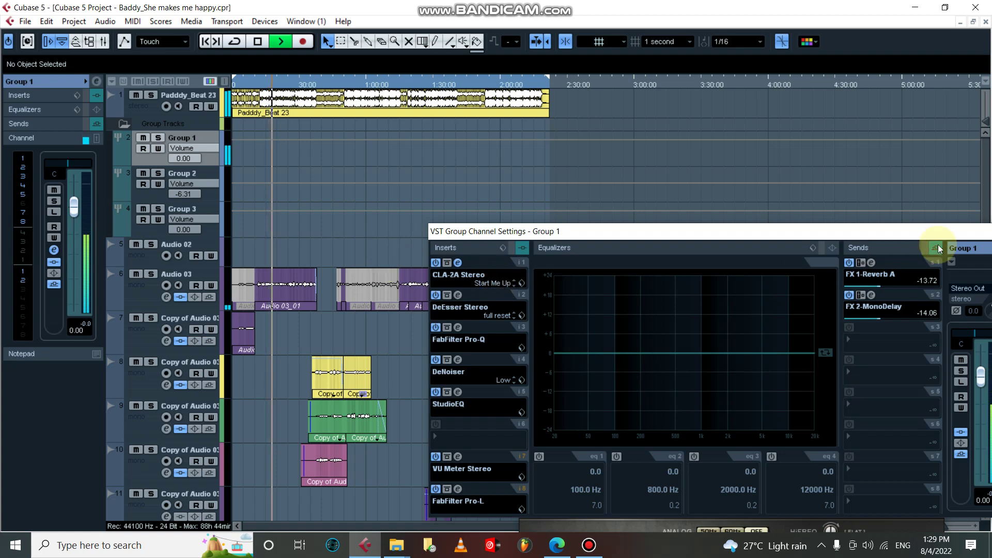
- Close the VST Group Channel Settings and CLA-2A compressor windows
click(944, 233)
drag(818, 231, 553, 217)
click(739, 218)
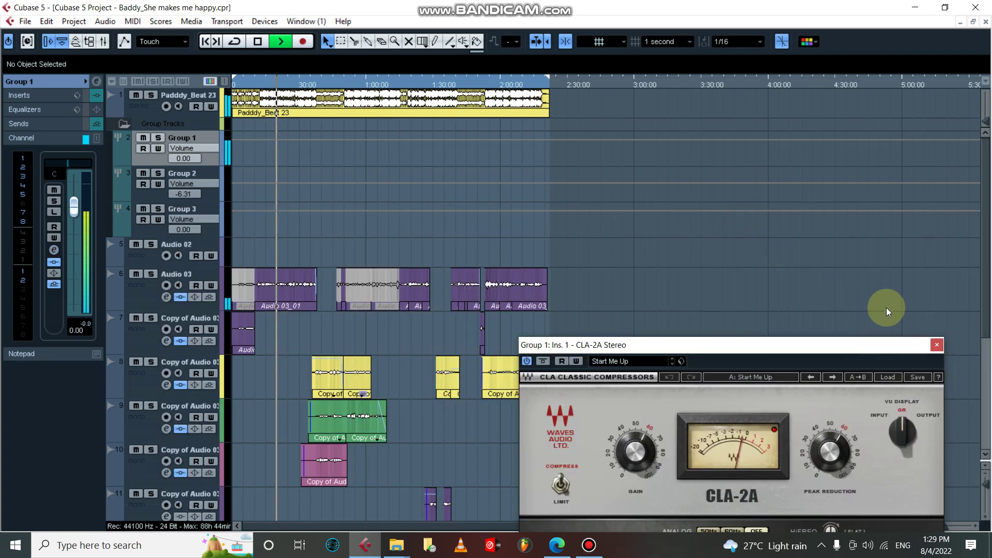
click(936, 345)
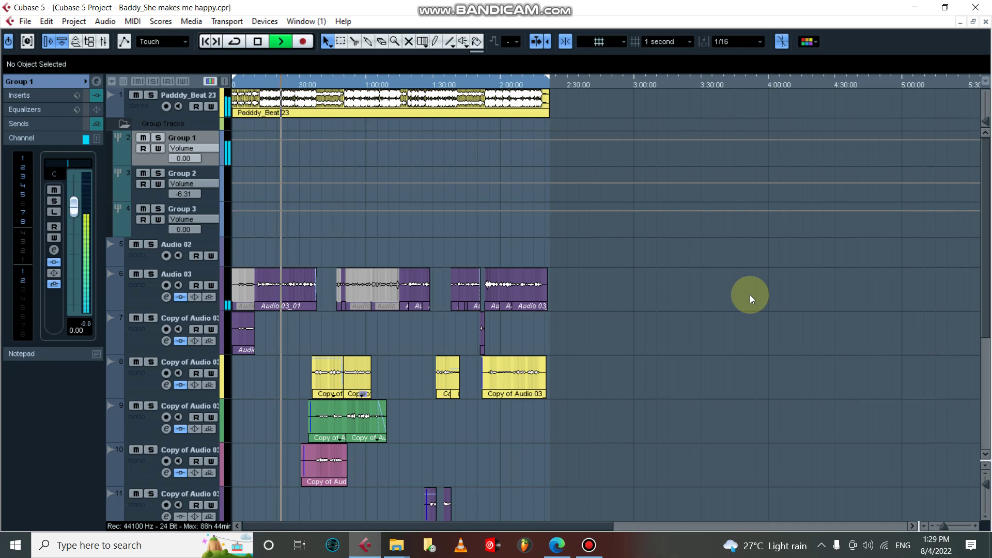
- Zoom in on the timeline during playback, then stop and zoom back out
key(h)
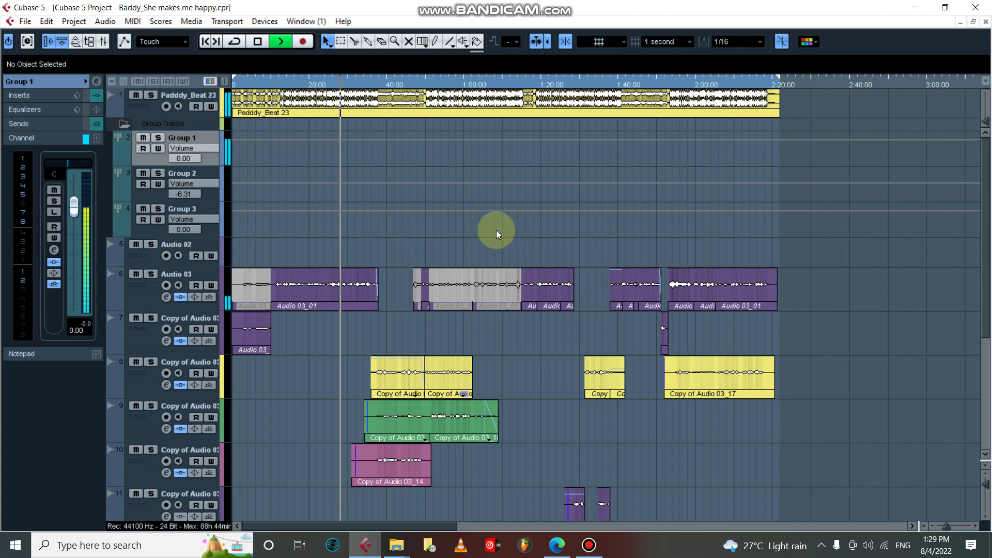
key(h)
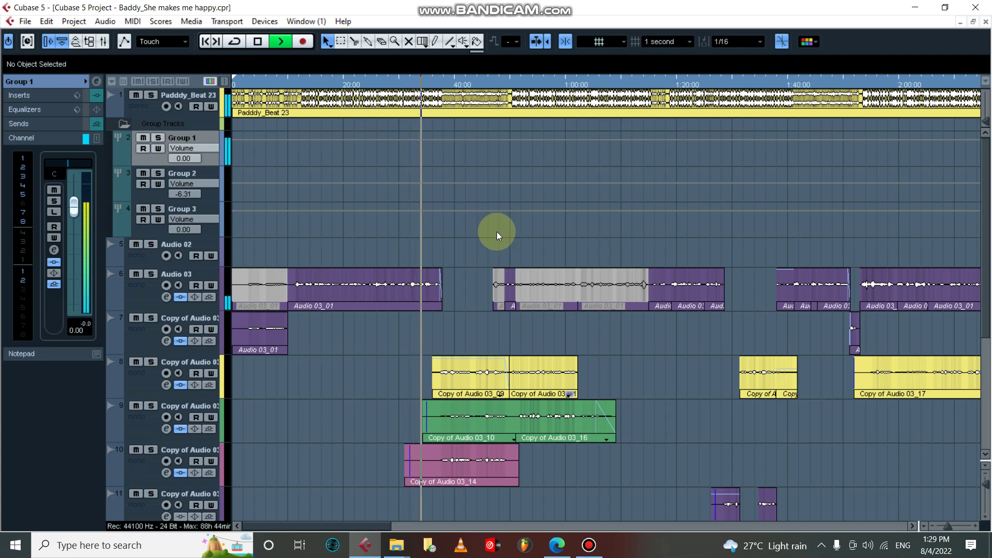
key(space)
key(g)
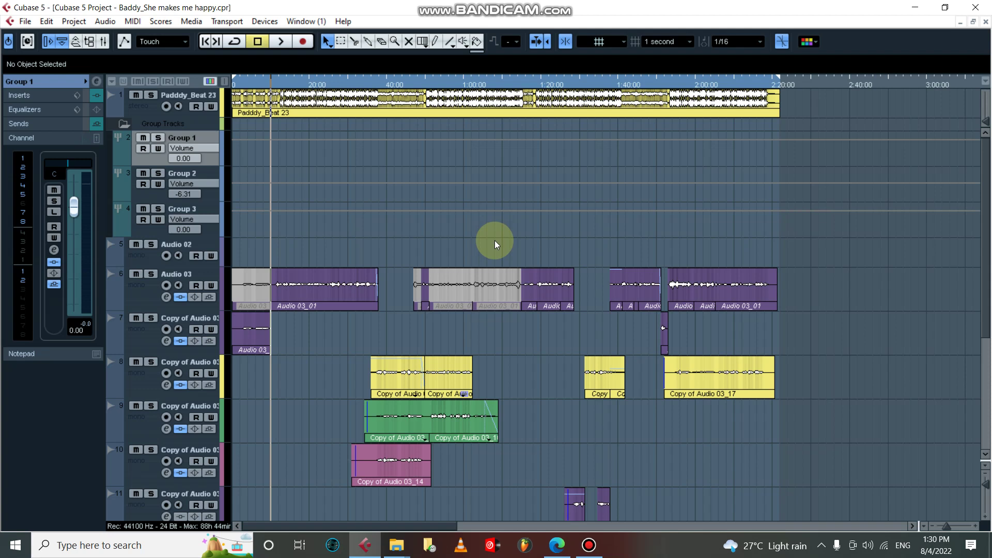
- Move the play position to around 1:10 and follow playback zoomed out to the full song
click(520, 84)
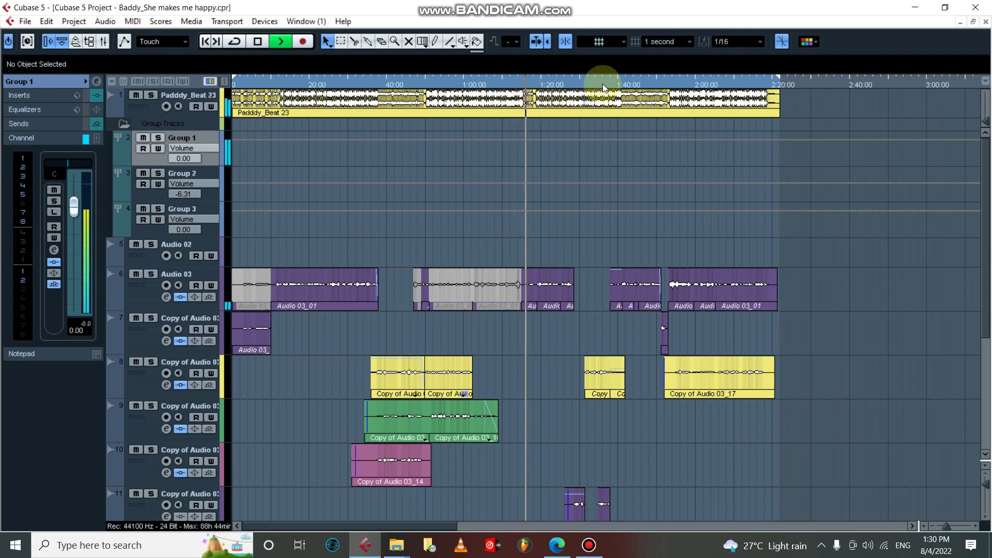
key(h)
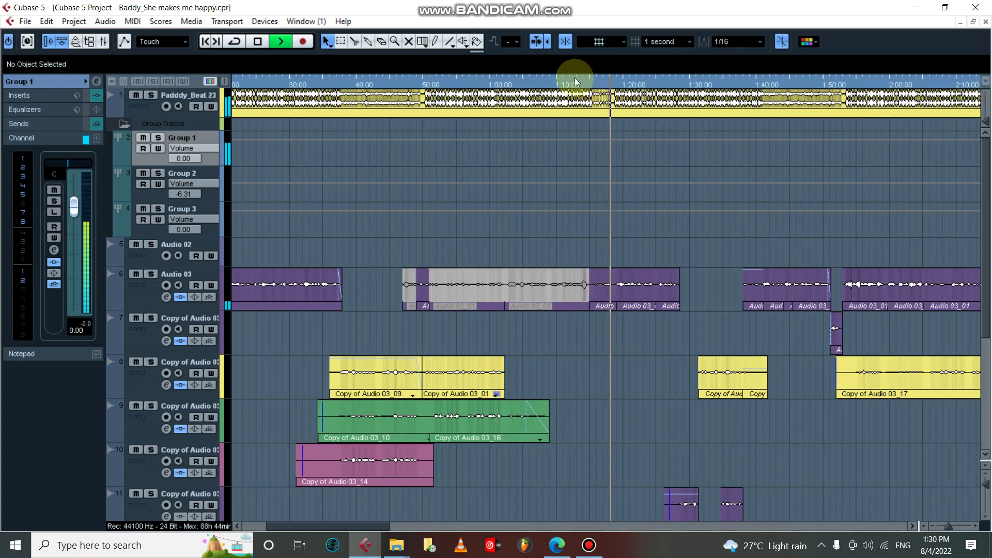
click(574, 79)
scroll(713, 350, down, 3)
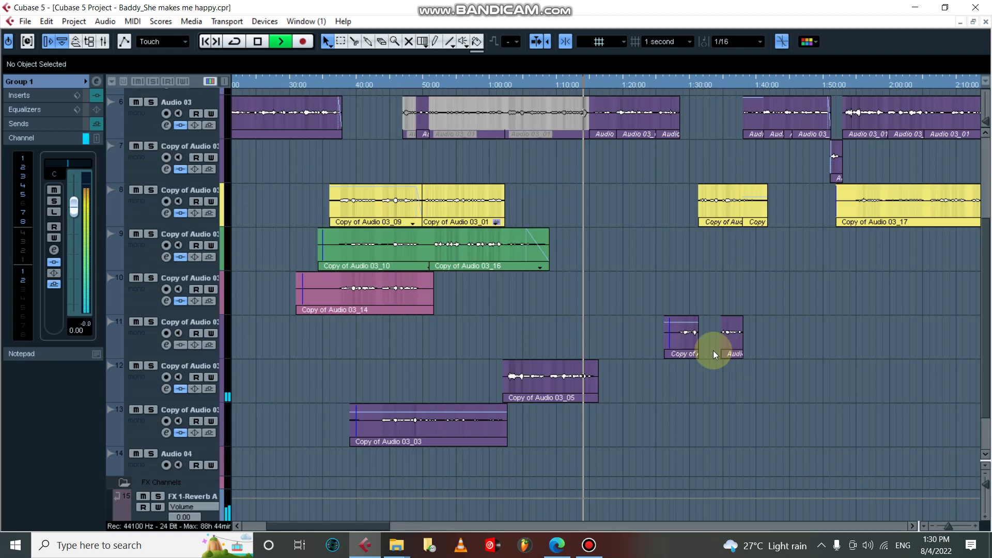
scroll(693, 345, up, 3)
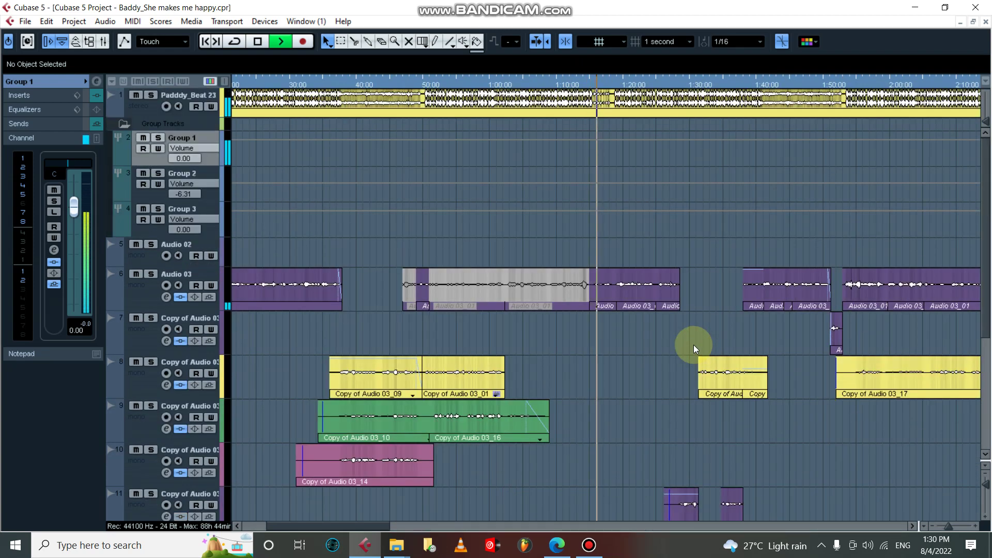
key(g)
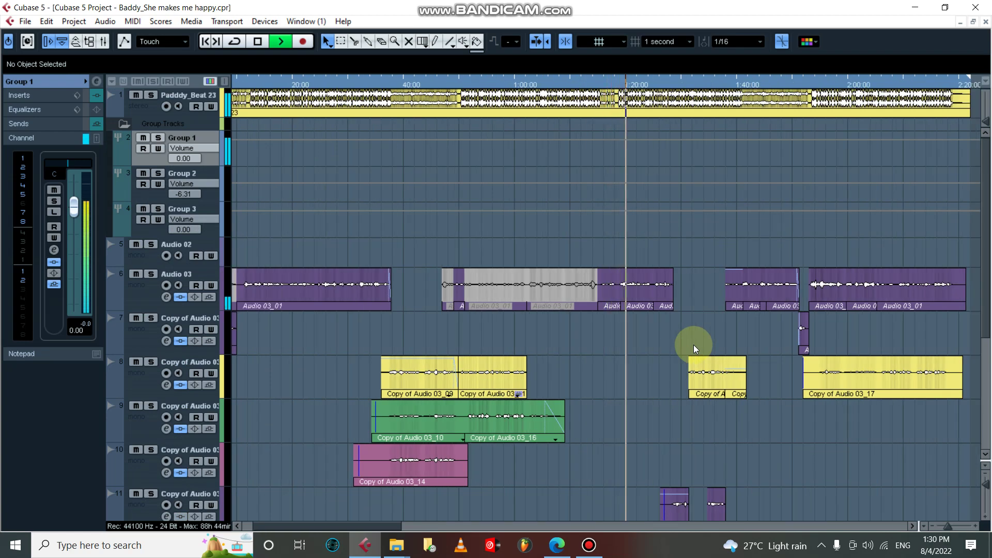
key(g)
key(g)
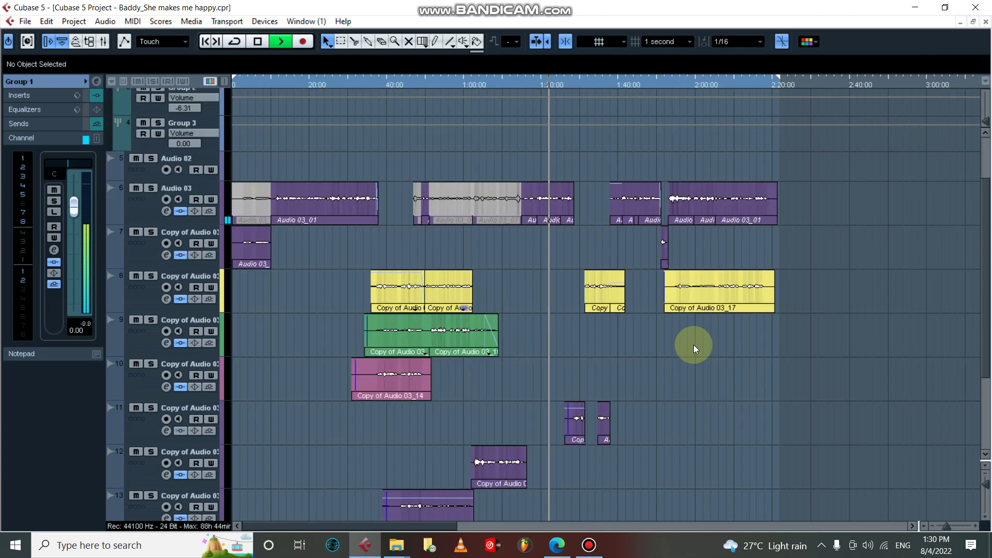
scroll(693, 345, down, 2)
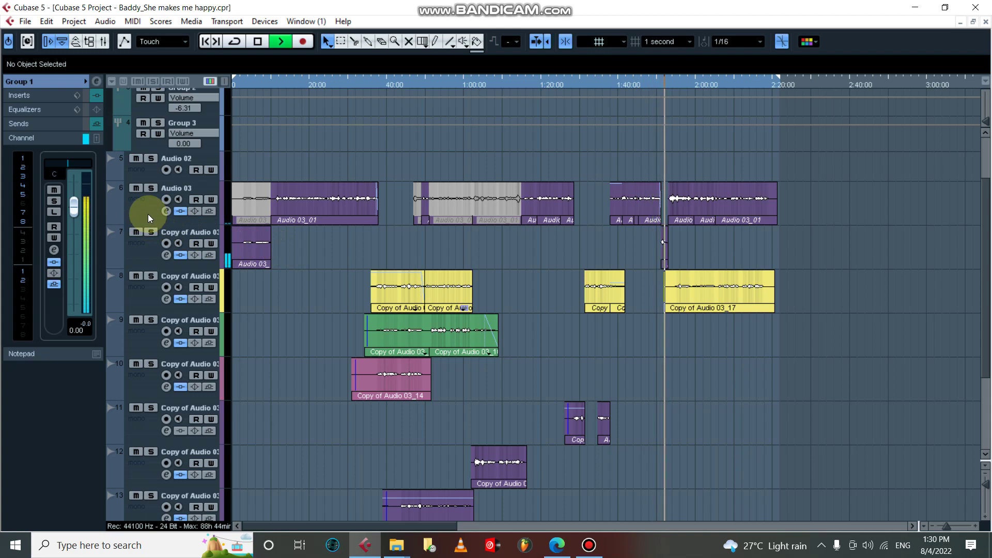
- Stop playback near the 1:10 mark and bring up the Bandicam screen recorder
scroll(147, 213, down, 2)
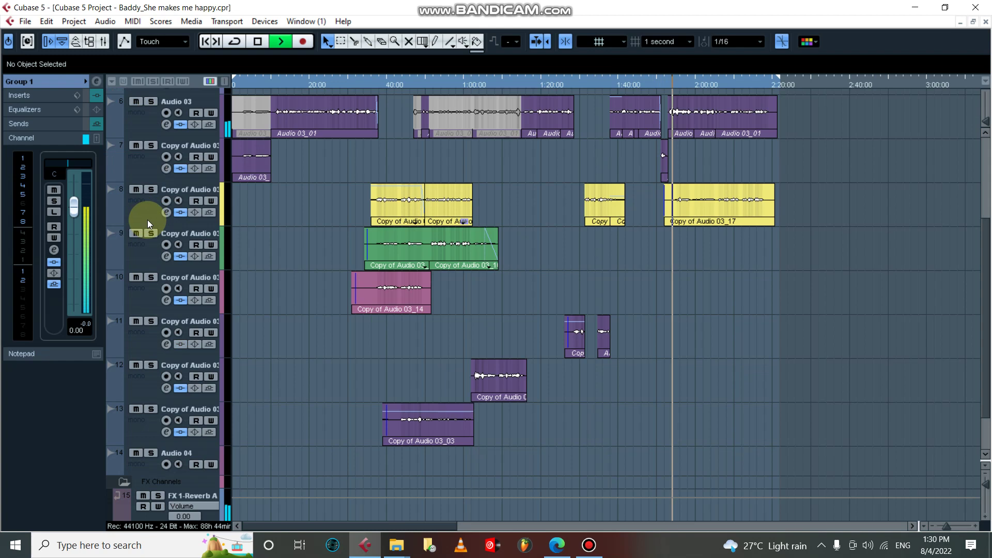
key(space)
scroll(414, 273, up, 2)
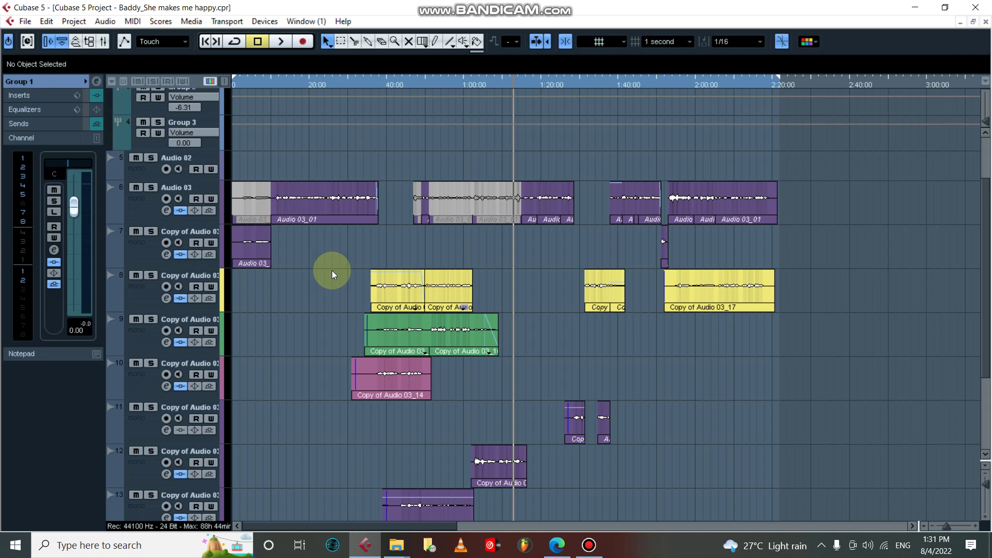
click(586, 549)
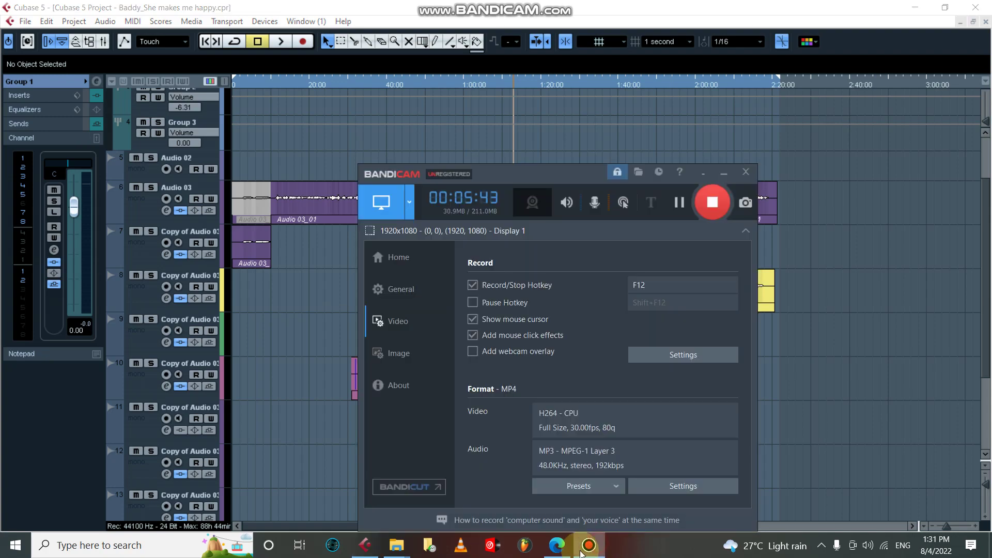